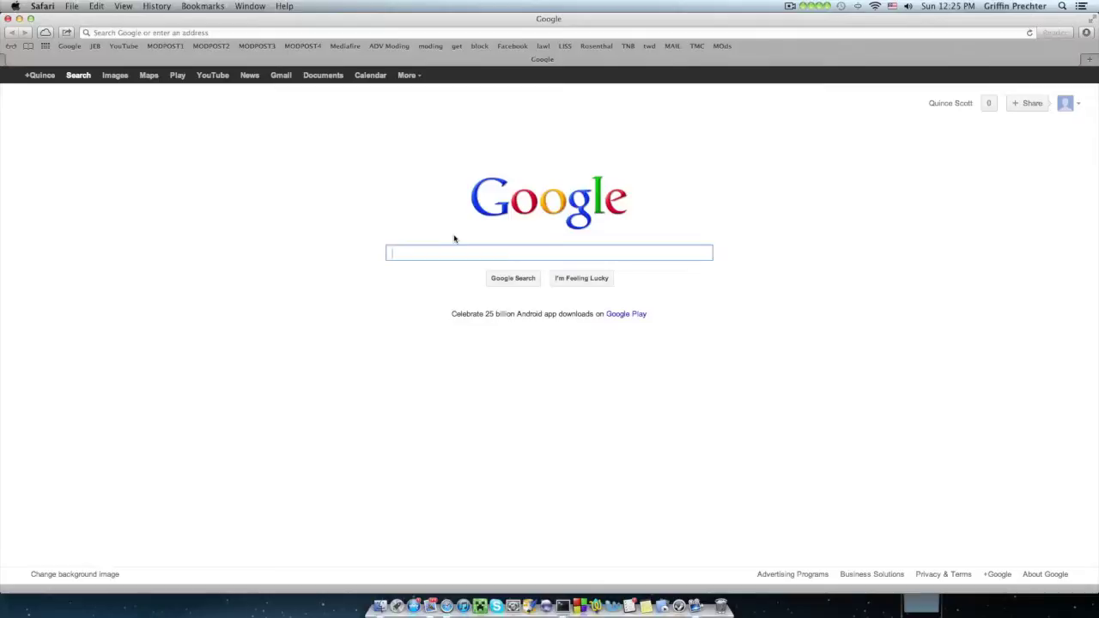
Search Google for "too many items" and open the Minecraft Forum topic on TooManyItems.
{"action": "type", "text": "too"}
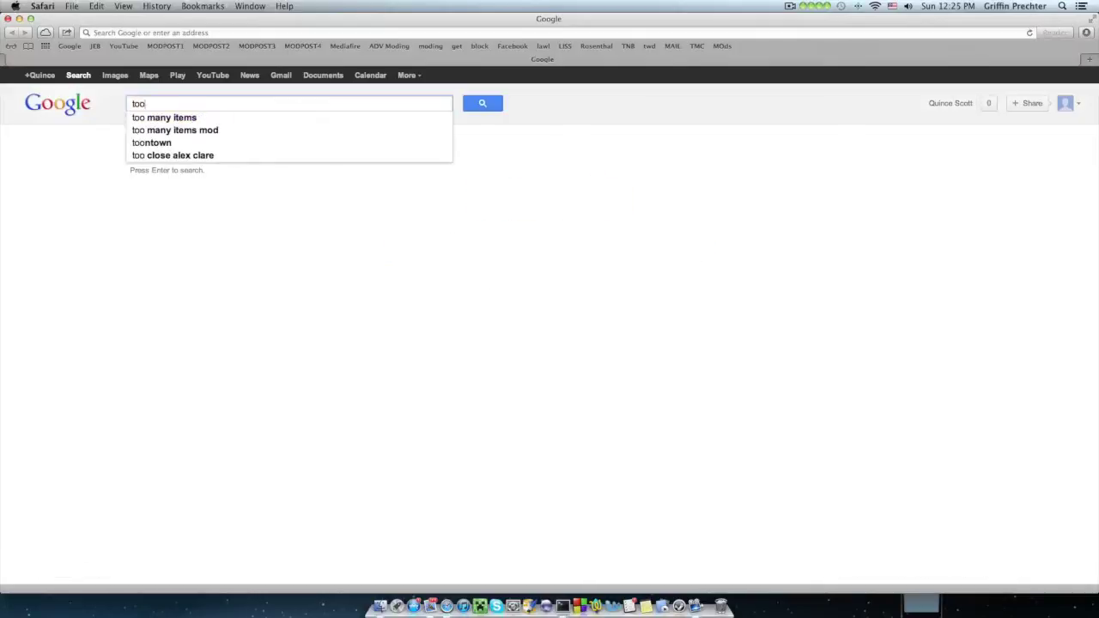
{"action": "type", "text": " many i"}
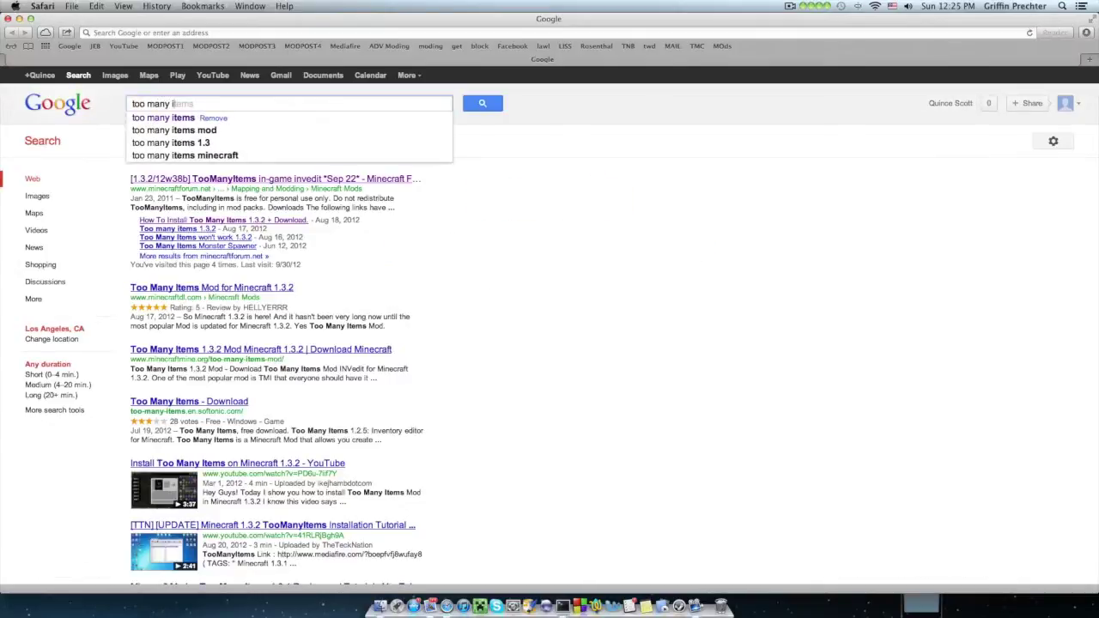
{"action": "type", "text": "tems"}
{"action": "key", "text": "Return"}
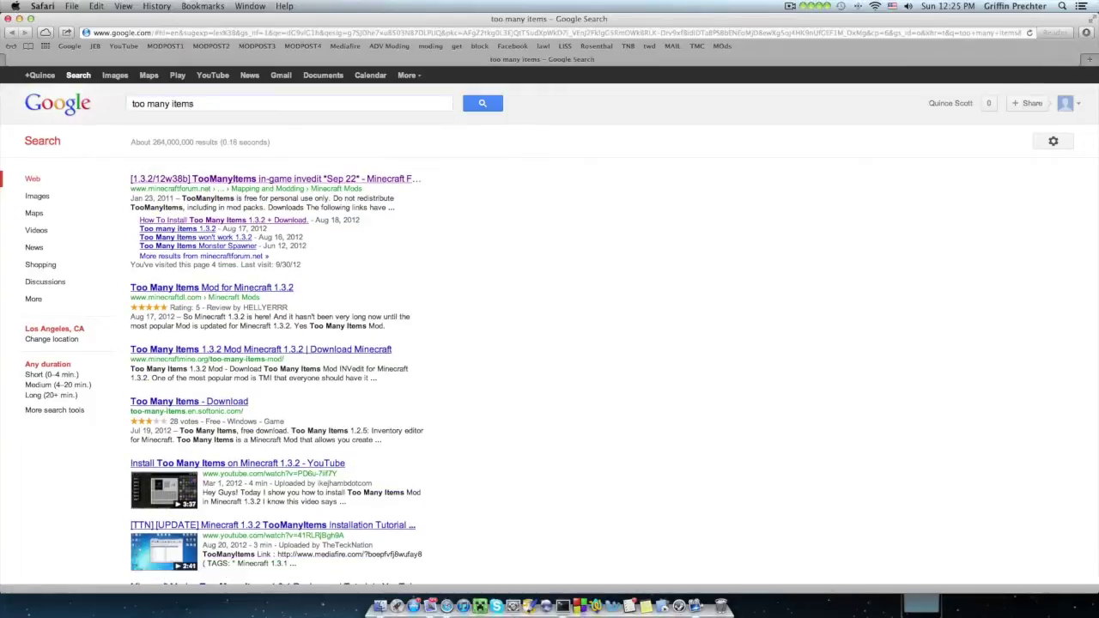
{"action": "left_click", "coordinate": [352, 181]}
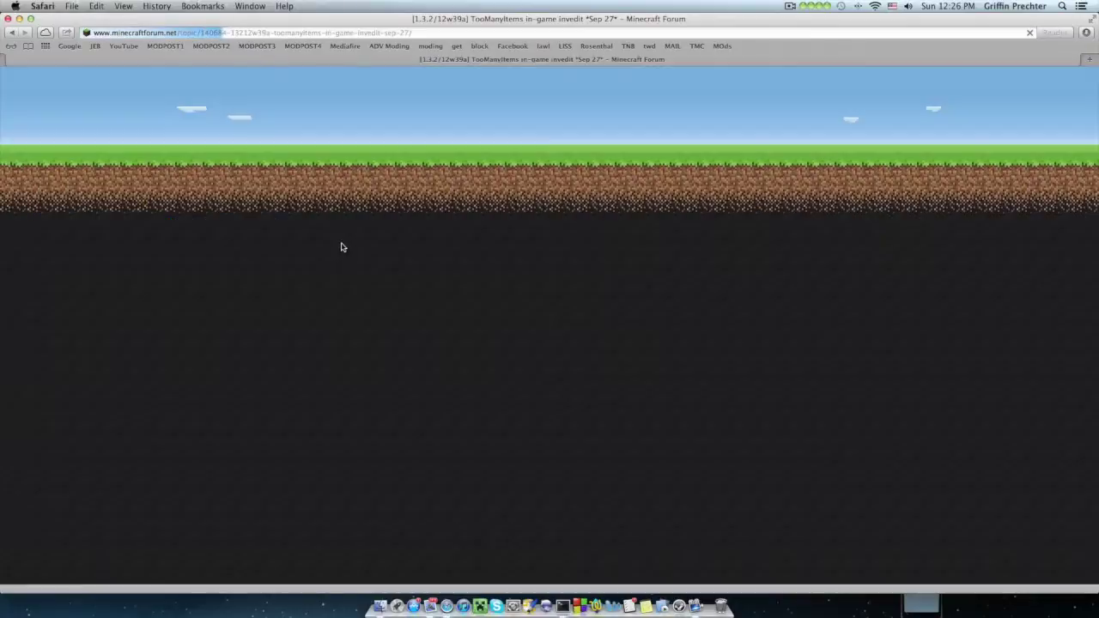
Follow a TooManyItems download link in the forum post to its AdF.ly page and close the browser window.
{"action": "scroll", "coordinate": [468, 400], "scroll_direction": "down", "scroll_amount": 10}
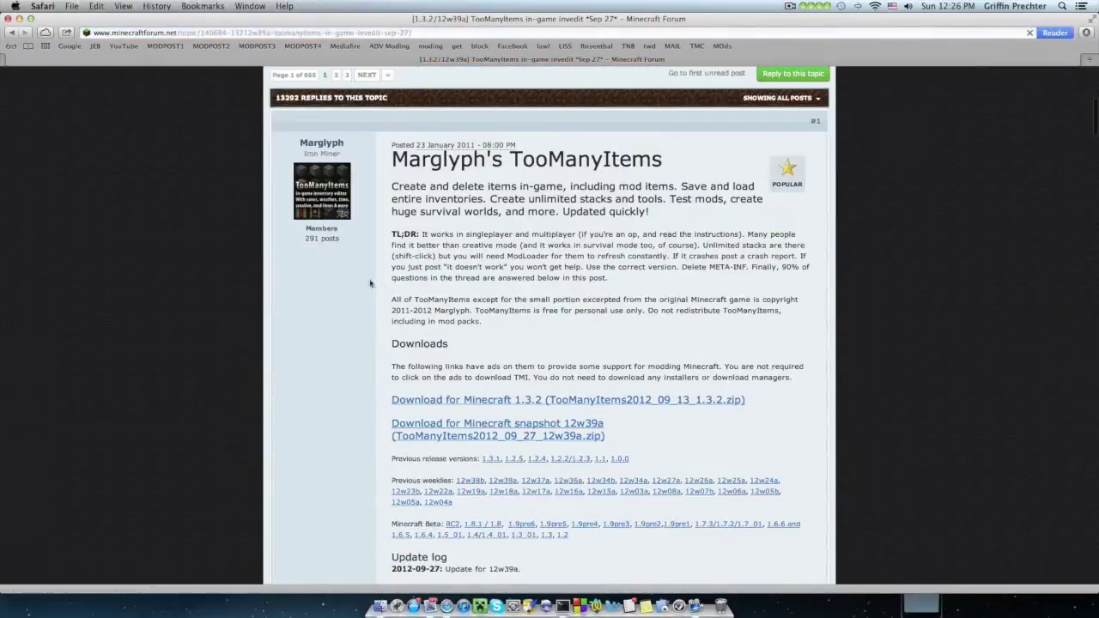
{"action": "left_click", "coordinate": [591, 423]}
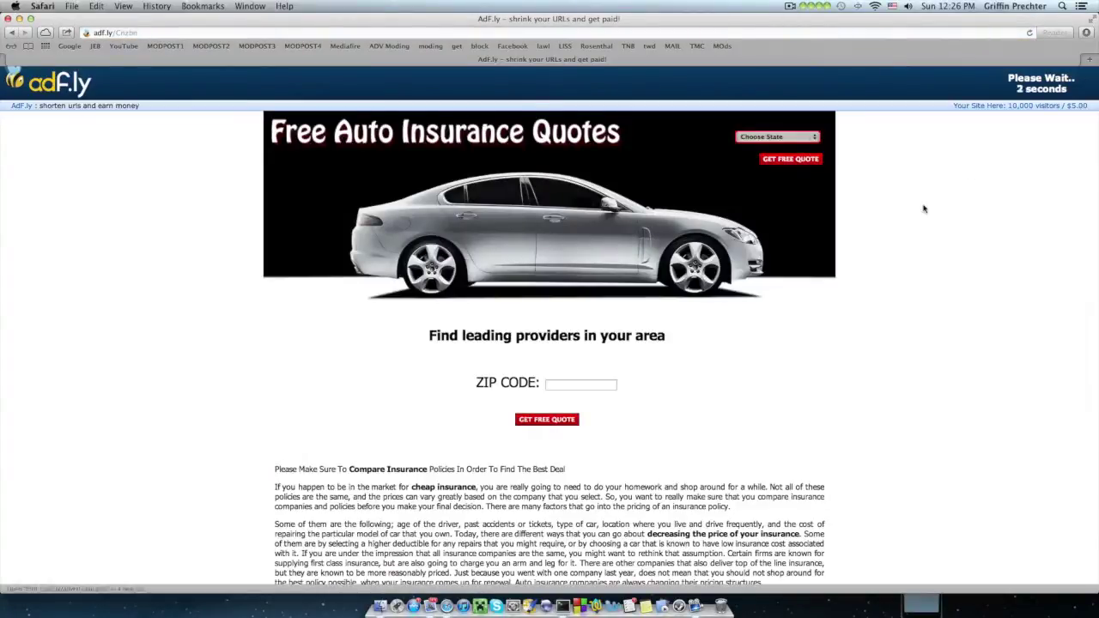
{"action": "scroll", "coordinate": [1081, 79], "scroll_direction": "down", "scroll_amount": 3}
{"action": "scroll", "coordinate": [1081, 79], "scroll_direction": "up", "scroll_amount": 3}
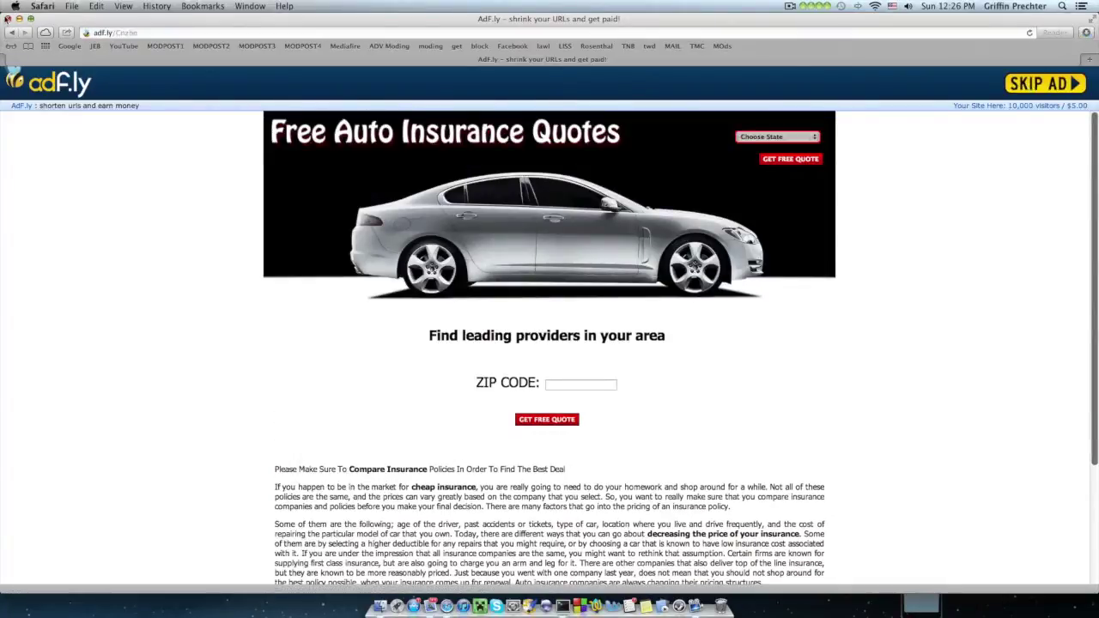
{"action": "left_click", "coordinate": [8, 18]}
Place the downloaded TooManyItems folder on the desktop and open the minecraft folder in a Finder window.
{"action": "left_click_drag", "start_coordinate": [921, 599], "coordinate": [521, 161]}
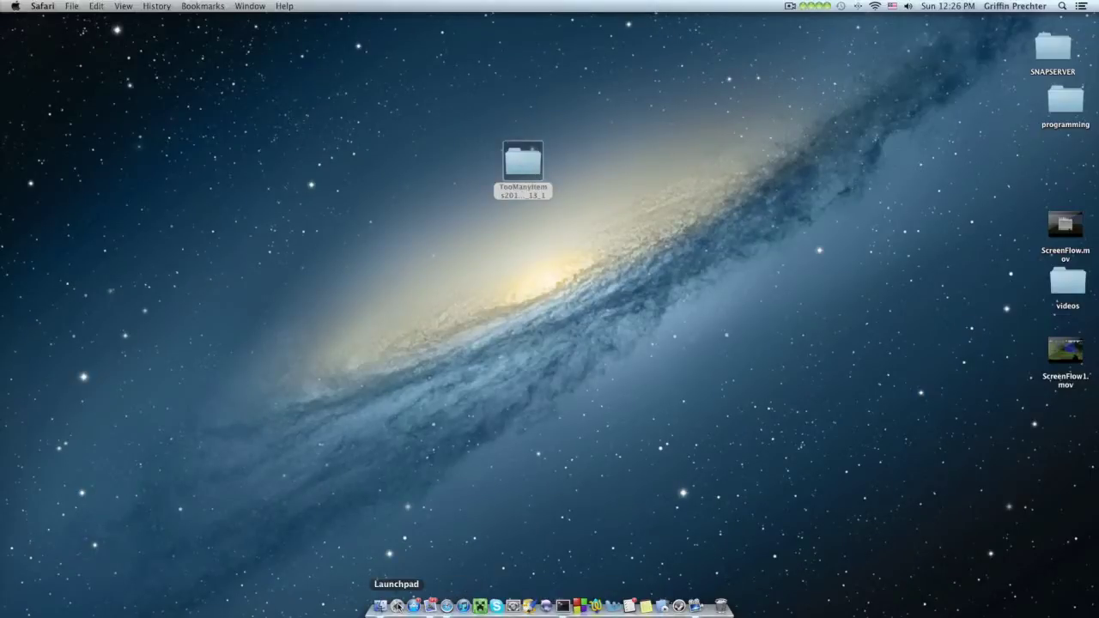
{"action": "left_click", "coordinate": [381, 607]}
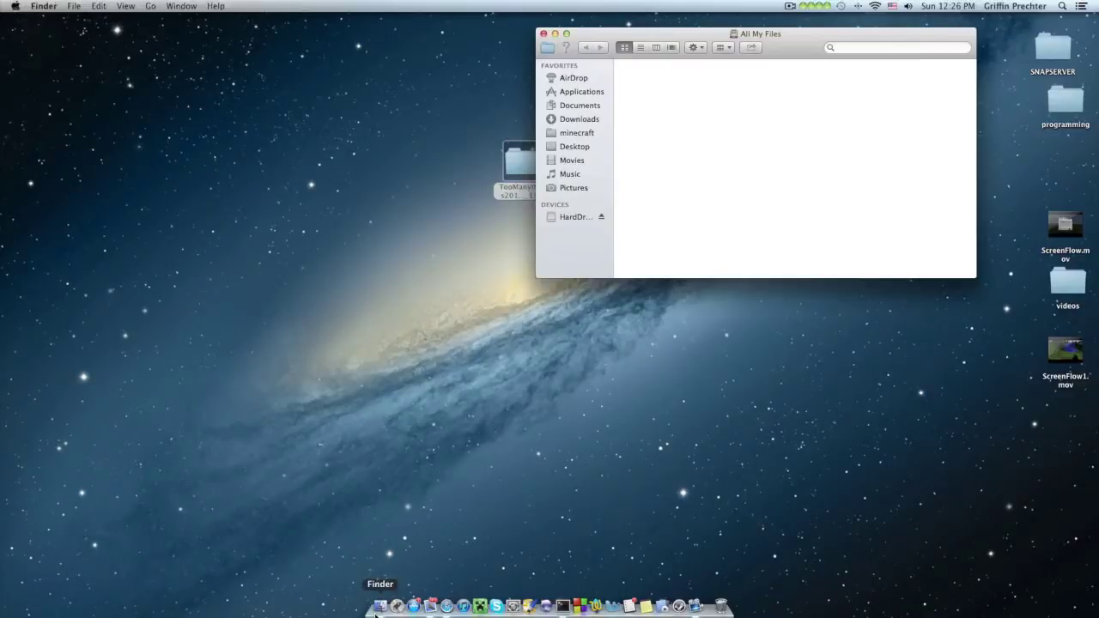
{"action": "left_click", "coordinate": [587, 134]}
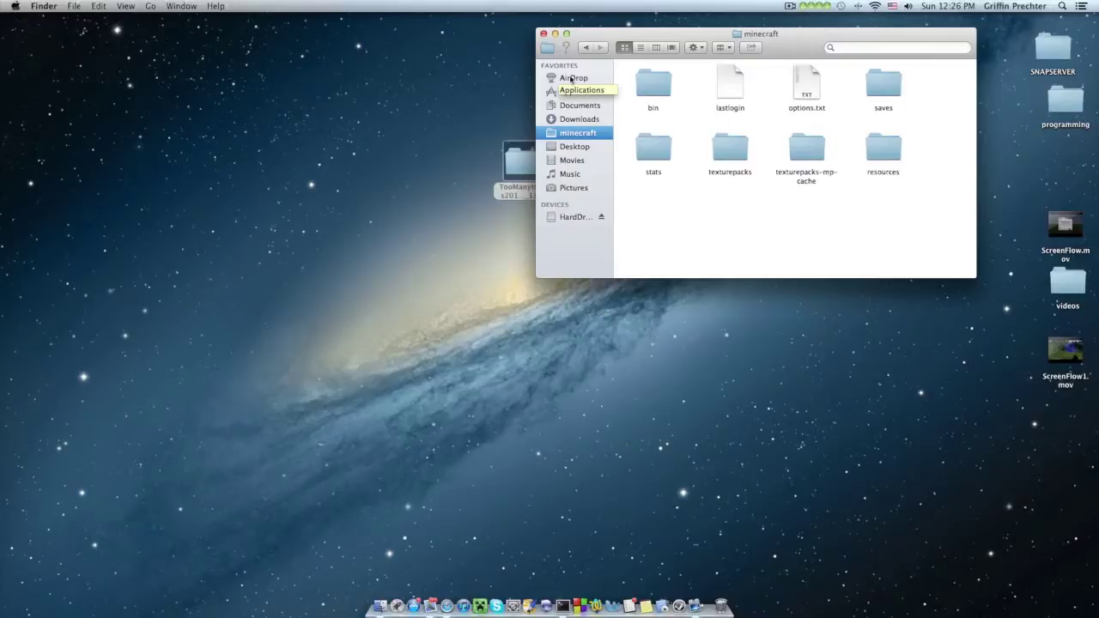
Search this Mac for "Users", look through the matches and return to the minecraft folder.
{"action": "left_click", "coordinate": [921, 49]}
{"action": "type", "text": "Users"}
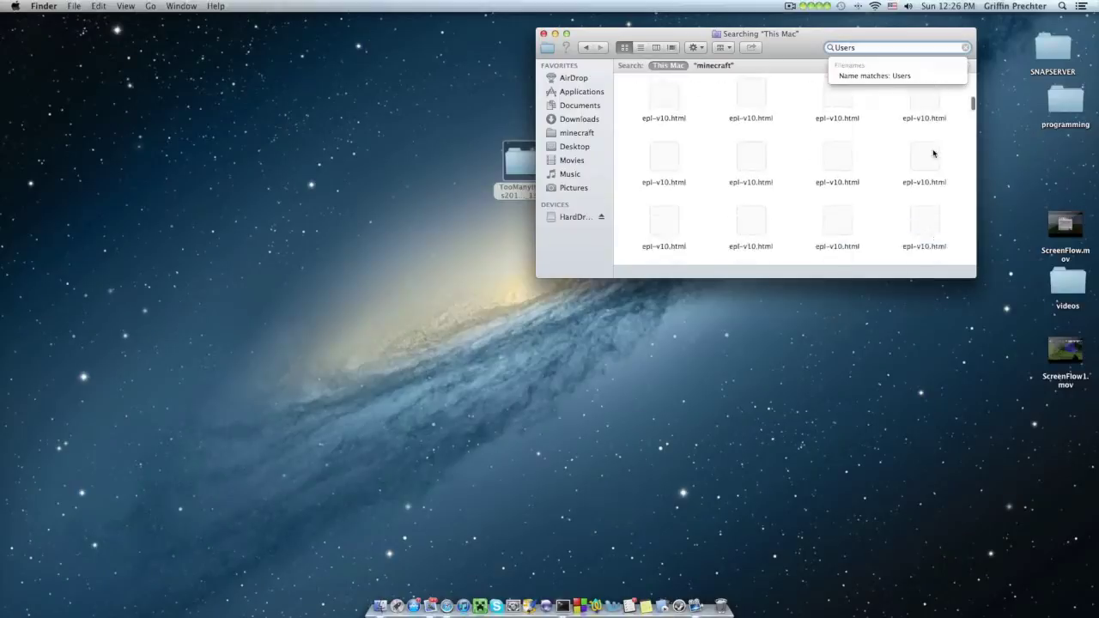
{"action": "scroll", "coordinate": [933, 154], "scroll_direction": "down", "scroll_amount": 15}
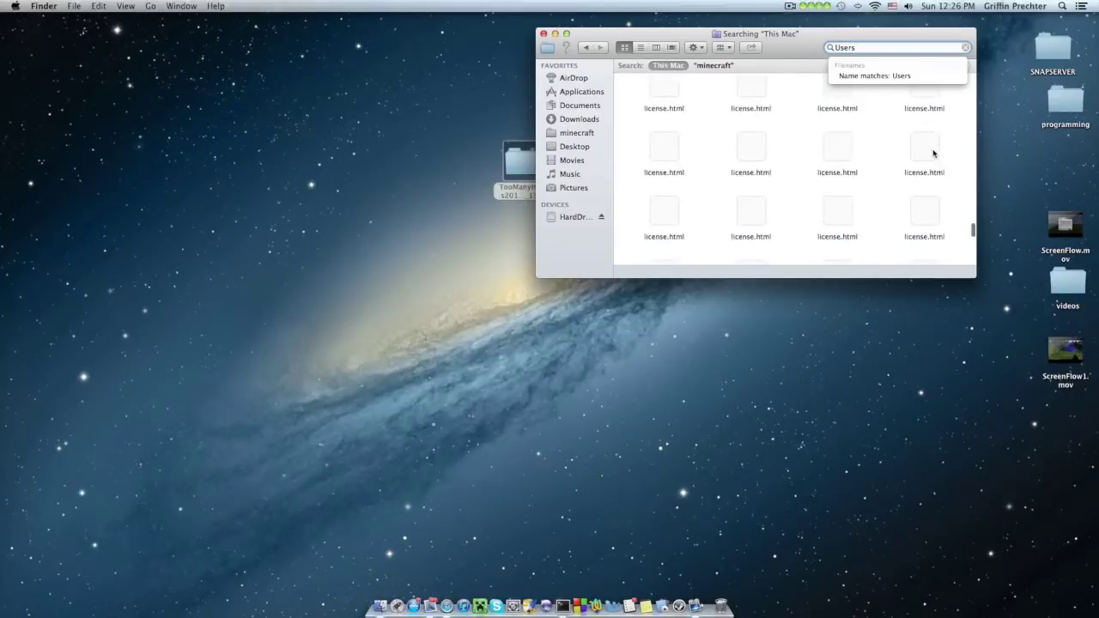
{"action": "scroll", "coordinate": [933, 154], "scroll_direction": "down", "scroll_amount": 3}
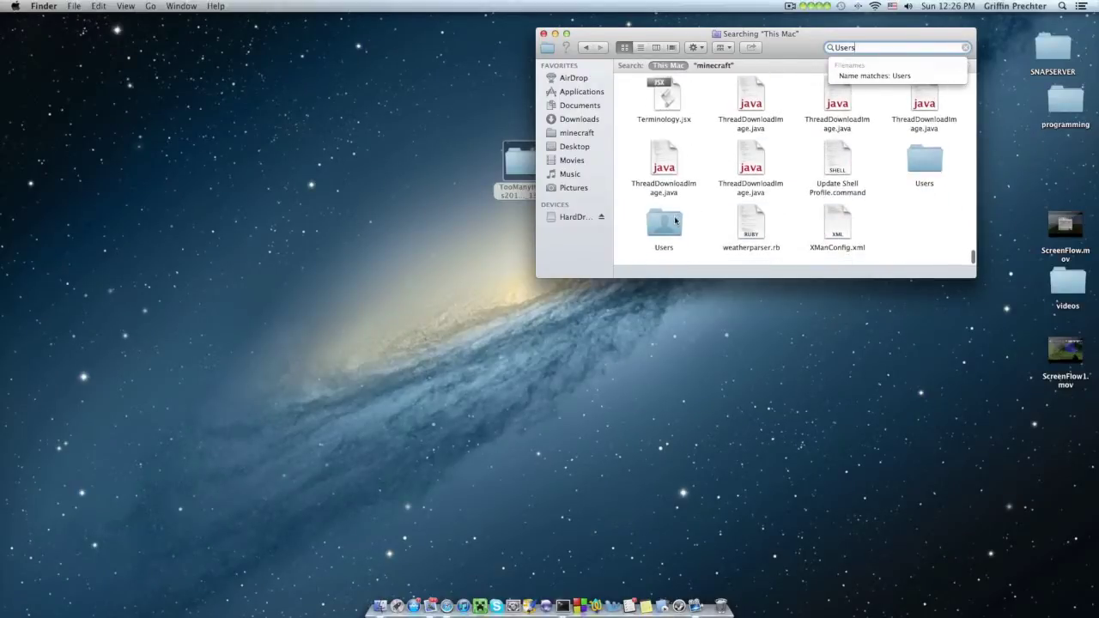
{"action": "left_click", "coordinate": [577, 120]}
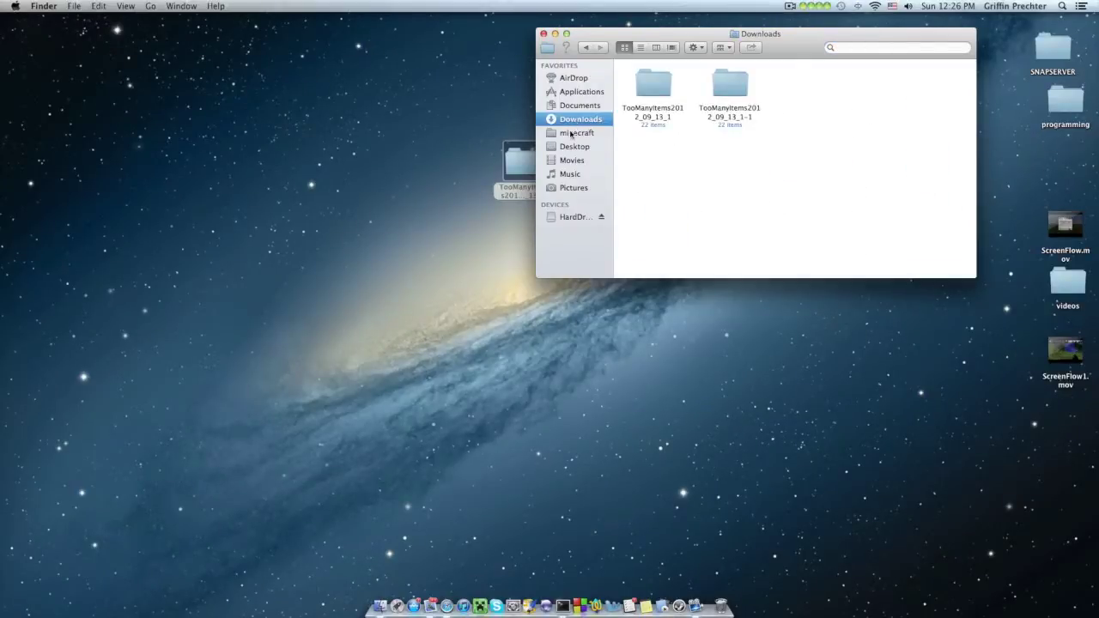
{"action": "left_click", "coordinate": [570, 135]}
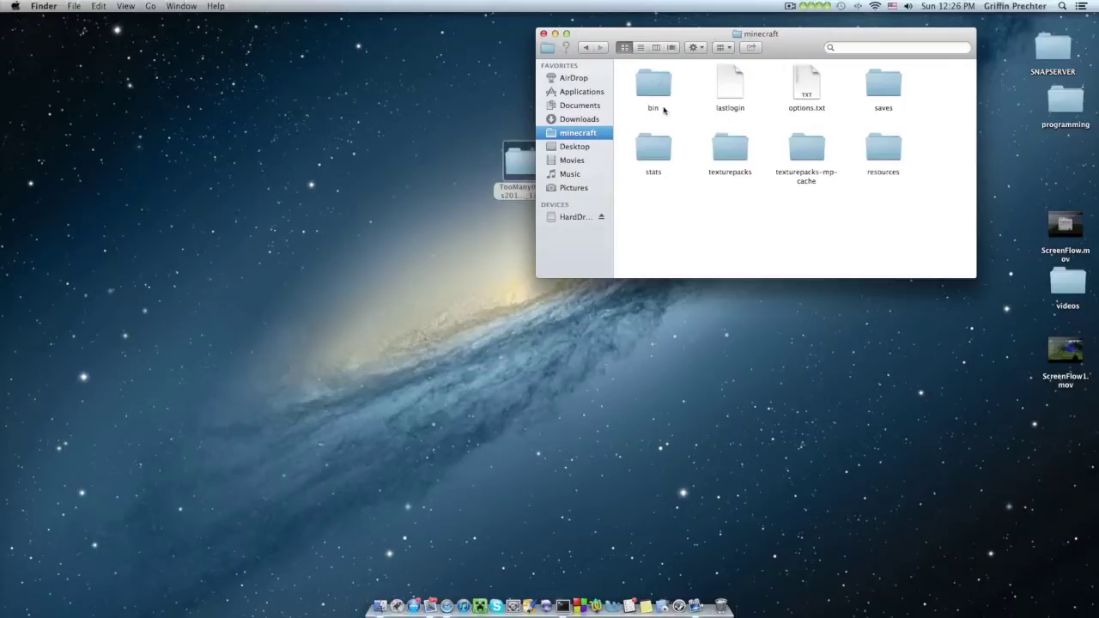
Examine the files and folders inside the minecraft folder, including the saves folder.
{"action": "left_click_drag", "start_coordinate": [634, 74], "coordinate": [929, 160]}
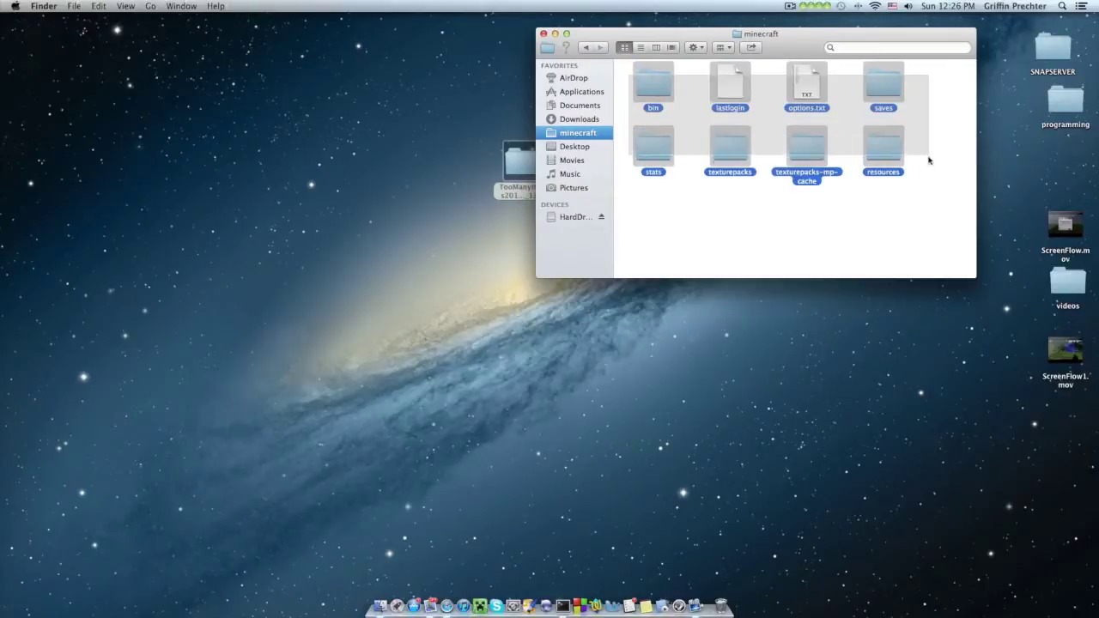
{"action": "left_click", "coordinate": [923, 208]}
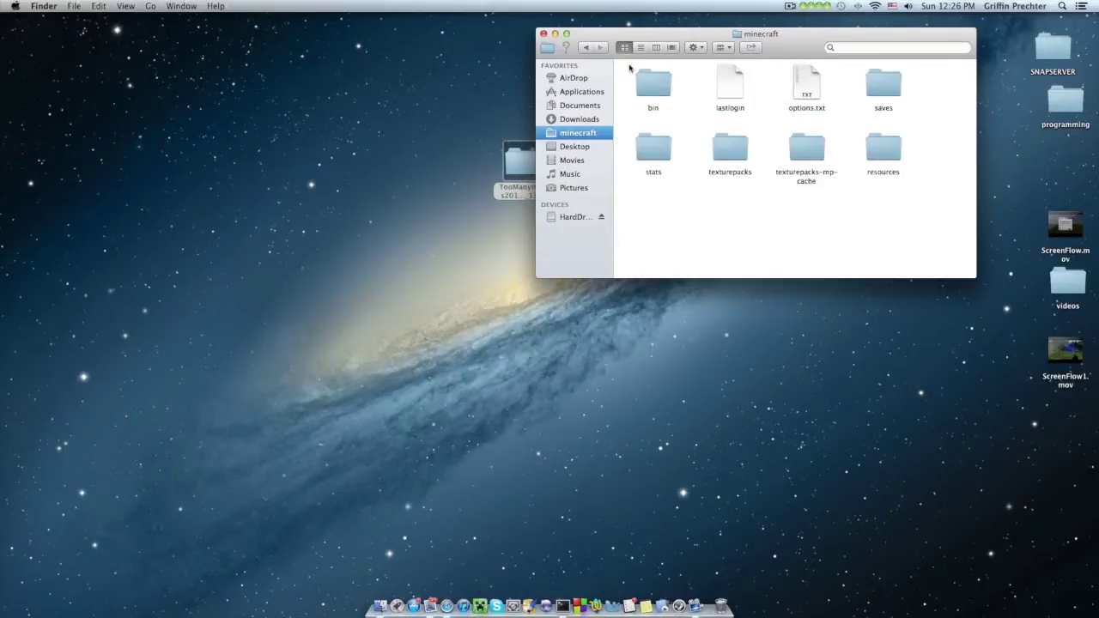
{"action": "left_click_drag", "start_coordinate": [629, 69], "coordinate": [925, 147]}
{"action": "left_click", "coordinate": [911, 178]}
{"action": "double_click", "coordinate": [887, 86]}
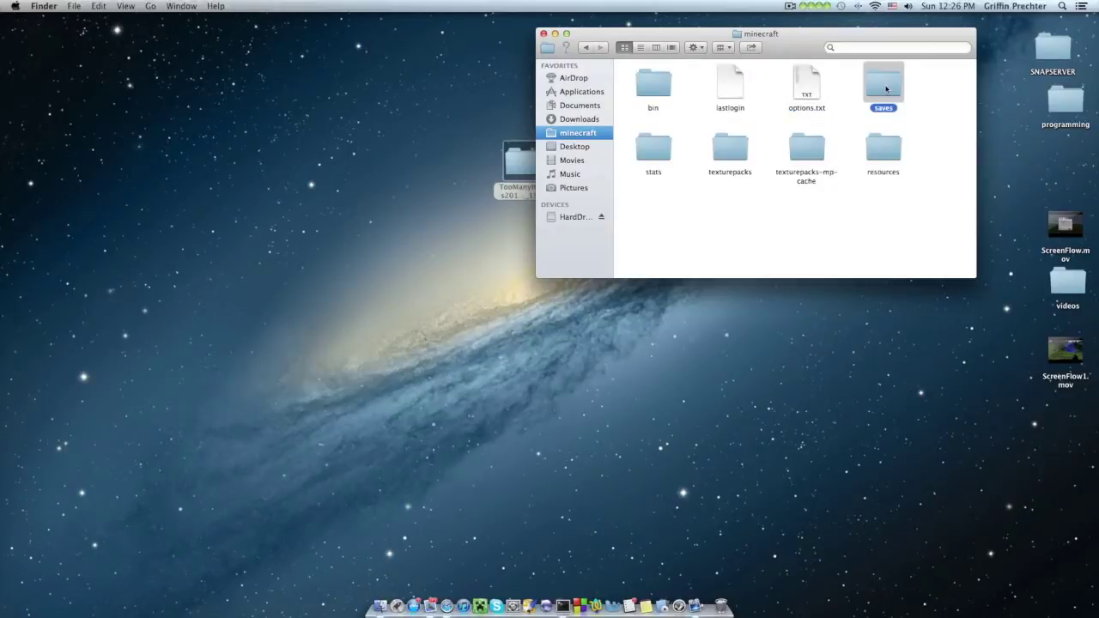
{"action": "left_click", "coordinate": [585, 49]}
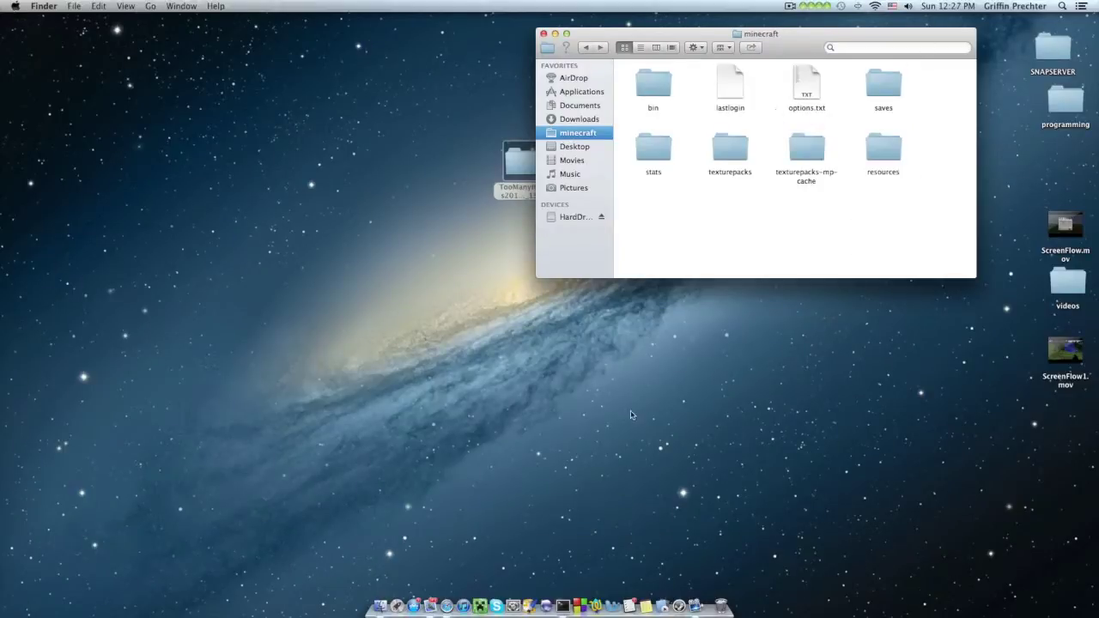
{"action": "left_click_drag", "start_coordinate": [685, 233], "coordinate": [969, 62]}
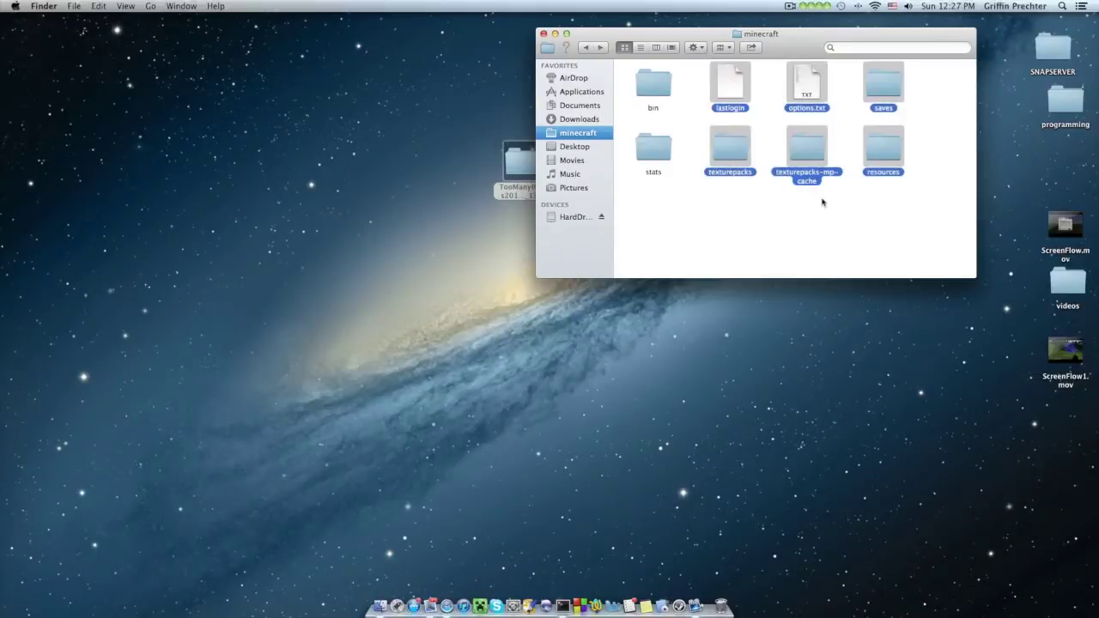
{"action": "left_click", "coordinate": [809, 214]}
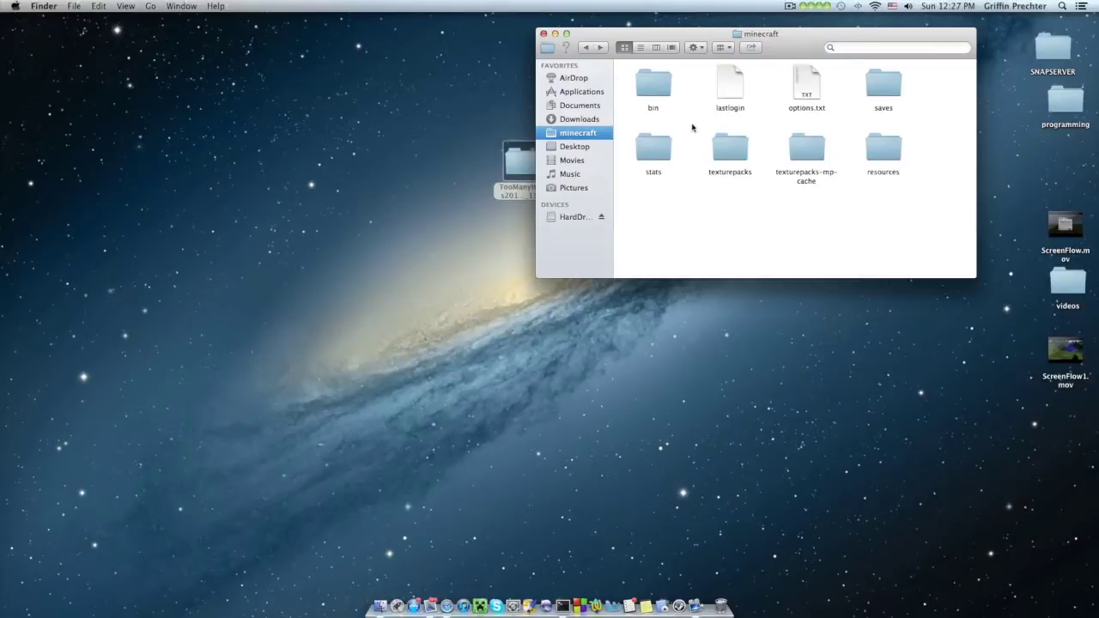
Open the bin folder inside the minecraft folder.
{"action": "double_click", "coordinate": [665, 88]}
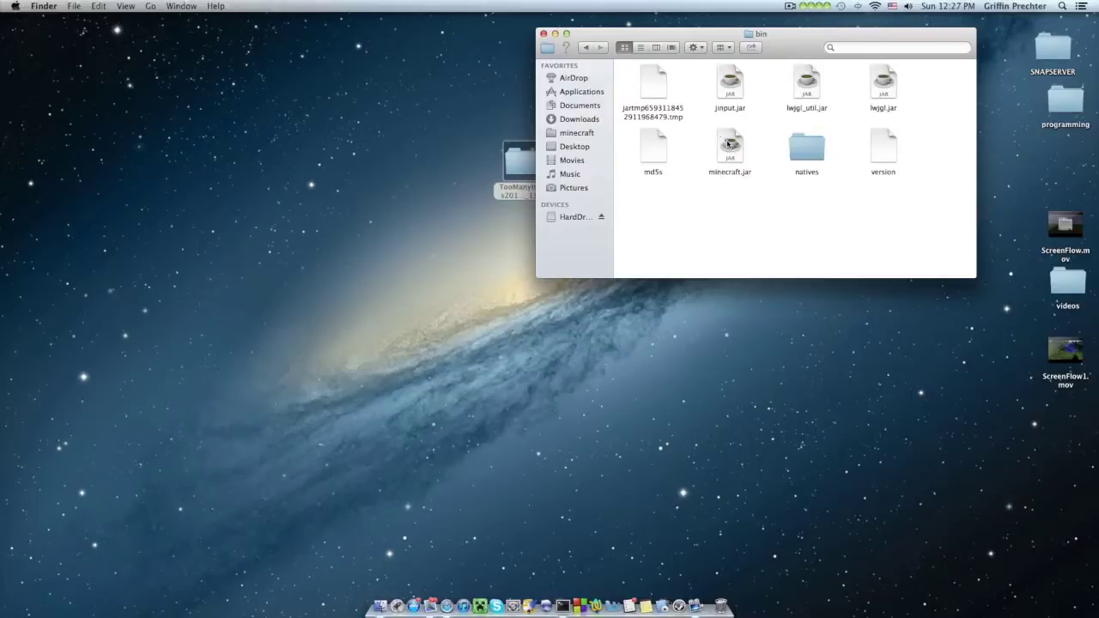
Look up "the unarchiver" in the App Store and close the store window.
{"action": "left_click", "coordinate": [414, 606]}
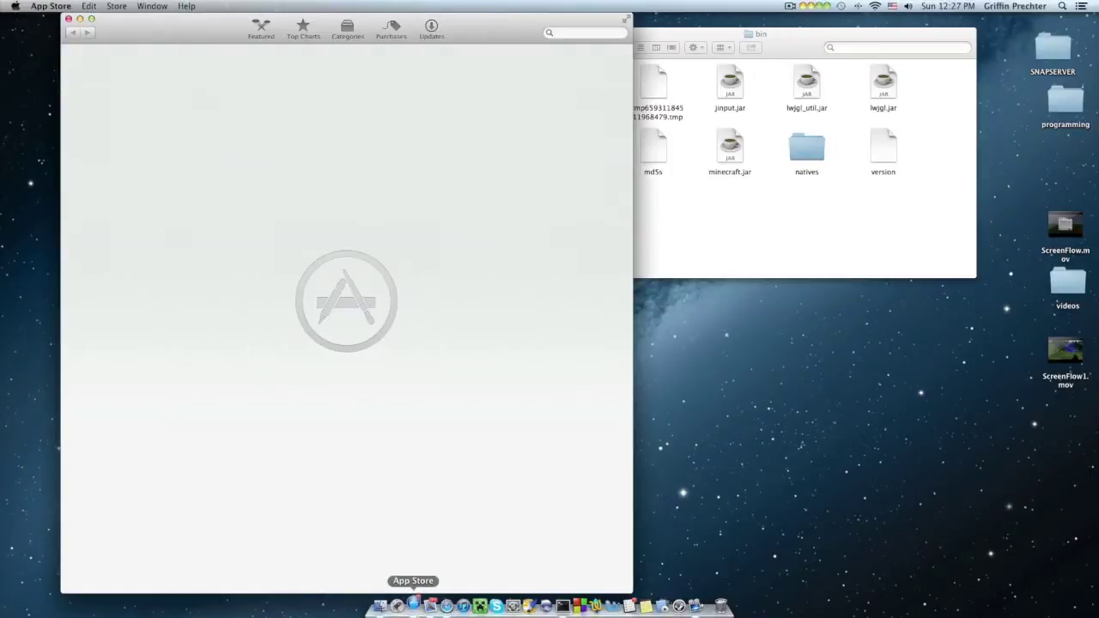
{"action": "left_click", "coordinate": [563, 34]}
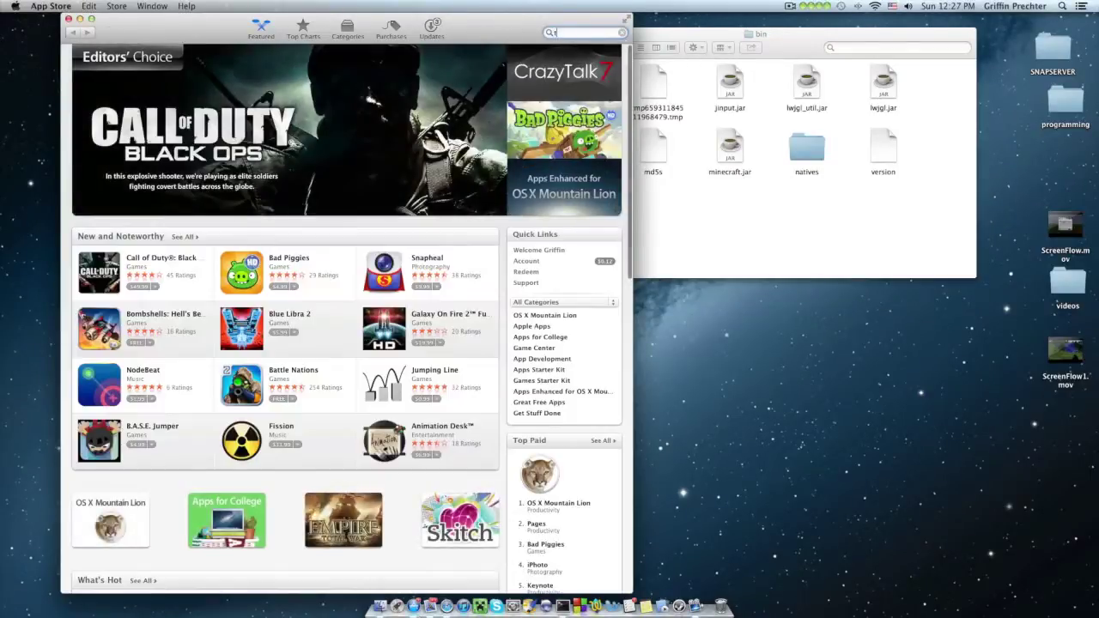
{"action": "type", "text": "the unarchiver"}
{"action": "left_click", "coordinate": [548, 49]}
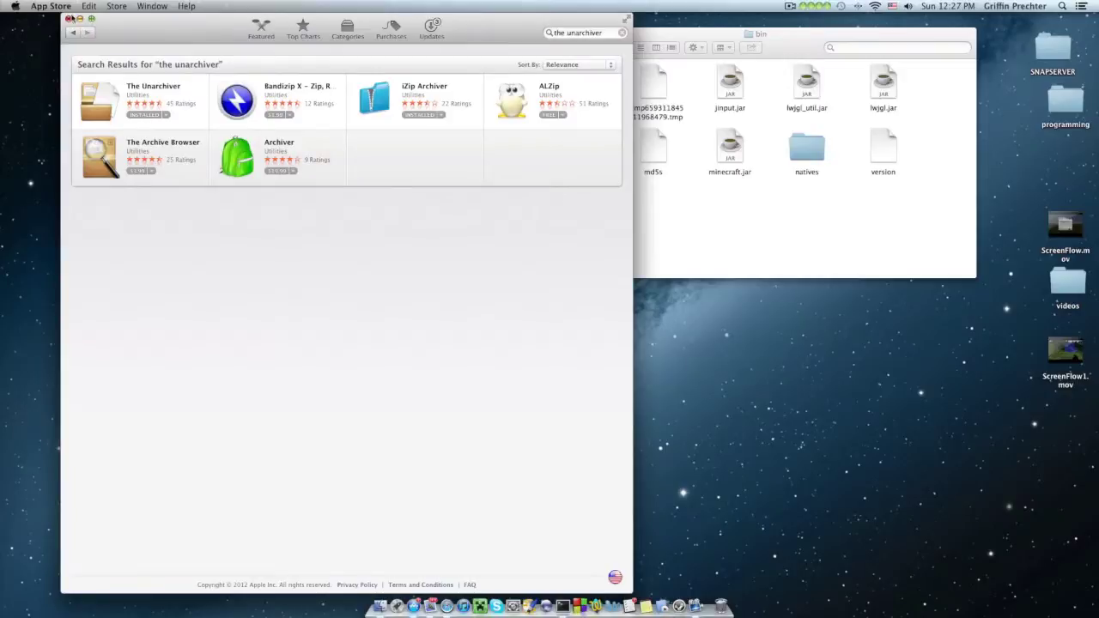
{"action": "left_click", "coordinate": [69, 19]}
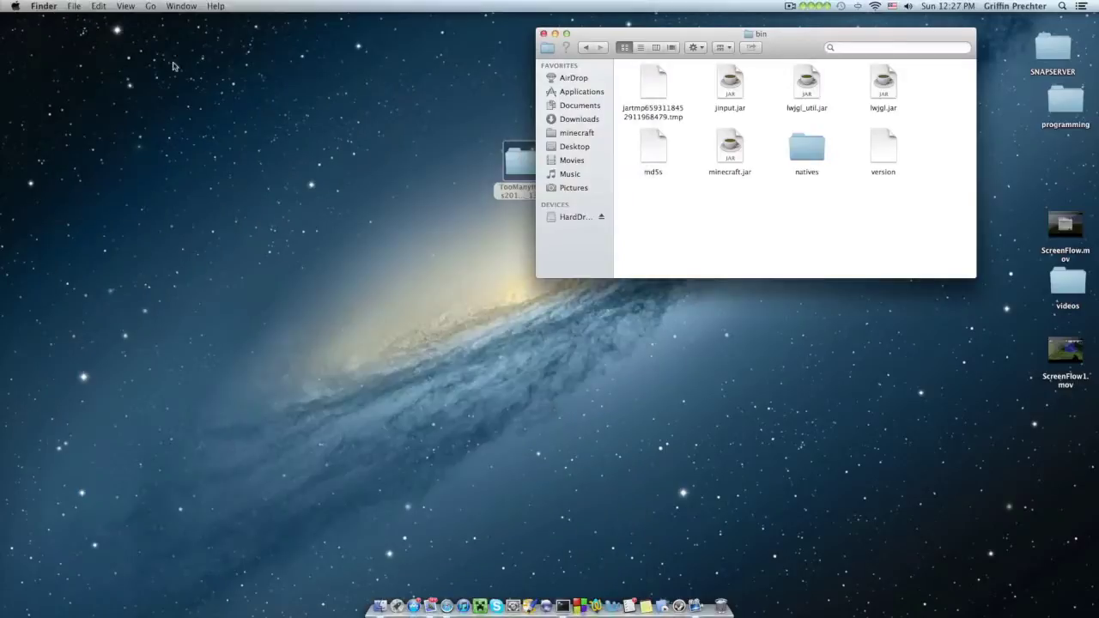
Extract minecraft.jar in the bin folder with The Unarchiver and move the original minecraft.jar to the Trash.
{"action": "right_click", "coordinate": [733, 144]}
{"action": "mouse_move", "coordinate": [760, 161]}
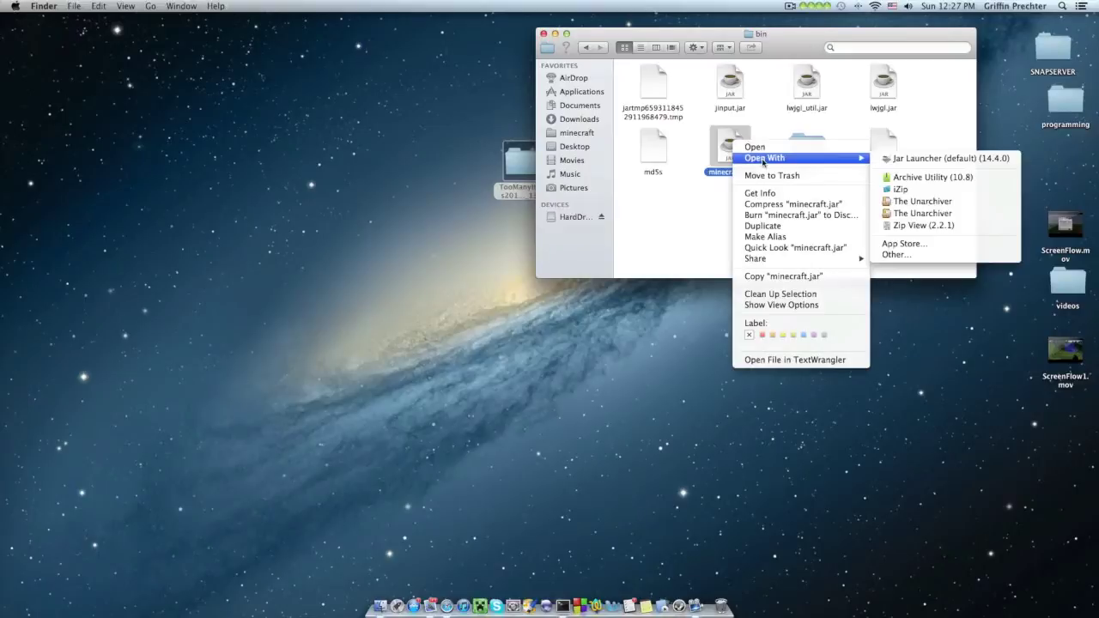
{"action": "left_click", "coordinate": [898, 205]}
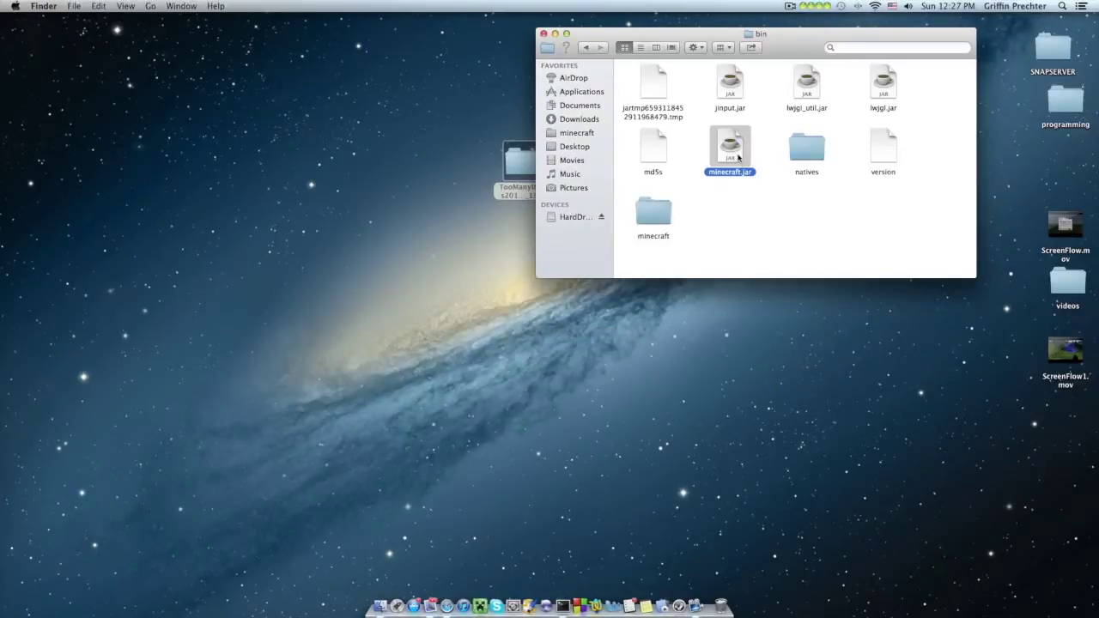
{"action": "left_click_drag", "start_coordinate": [739, 159], "coordinate": [722, 606]}
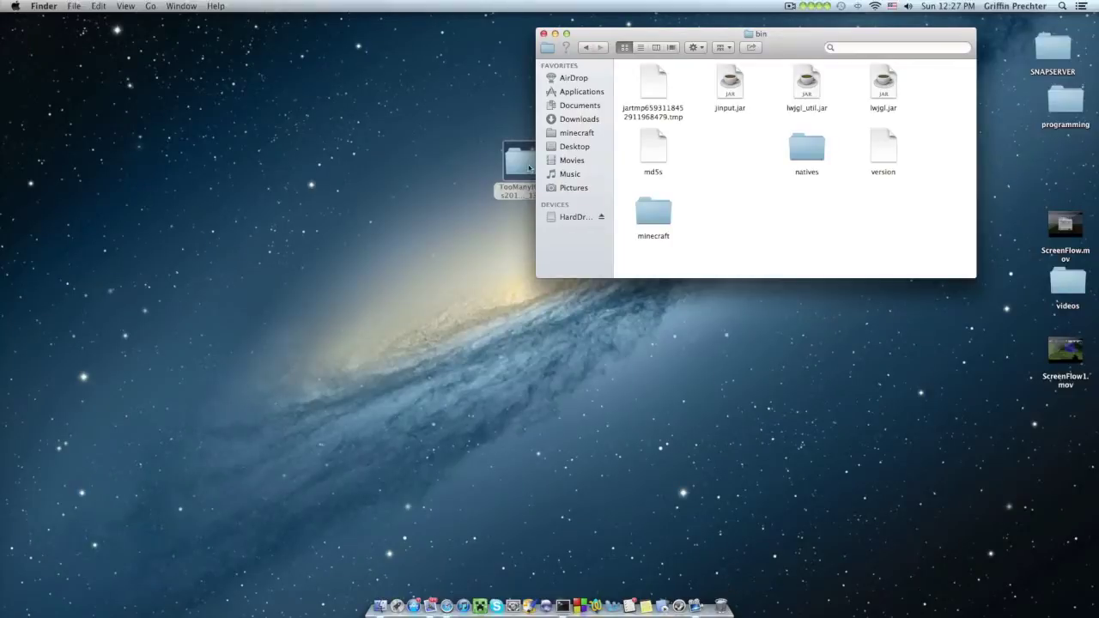
Copy all files from the desktop TooManyItems folder into the extracted minecraft folder, replacing the existing aqh.class.
{"action": "double_click", "coordinate": [518, 165]}
{"action": "scroll", "coordinate": [265, 161], "scroll_direction": "down", "scroll_amount": 5}
{"action": "left_click_drag", "start_coordinate": [110, 104], "coordinate": [485, 372]}
{"action": "right_click", "coordinate": [383, 200]}
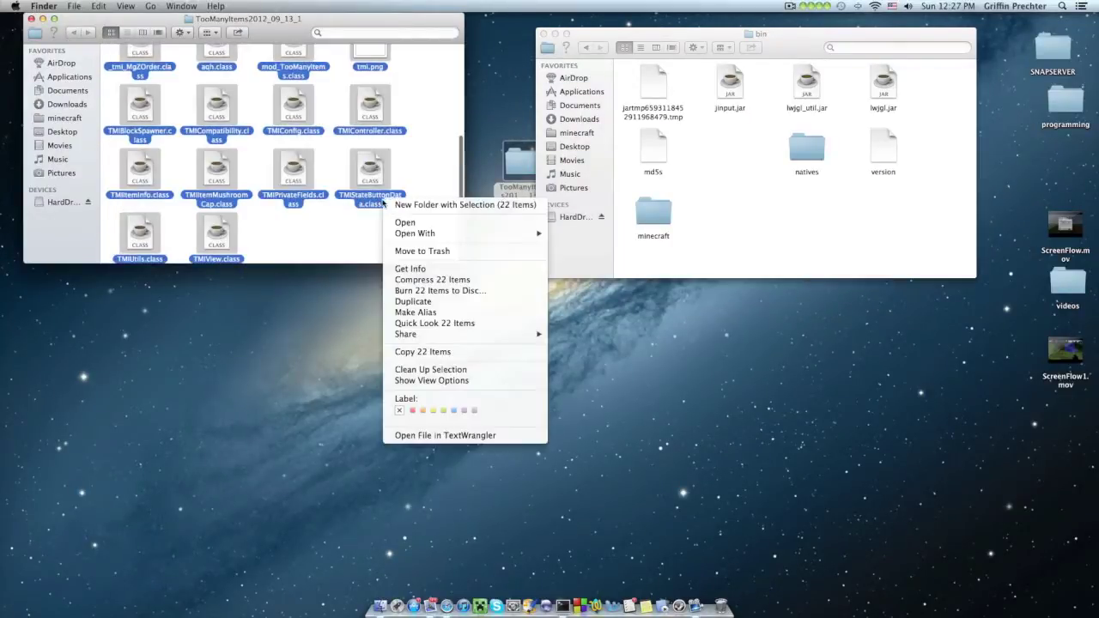
{"action": "left_click", "coordinate": [412, 336]}
{"action": "left_click", "coordinate": [674, 222]}
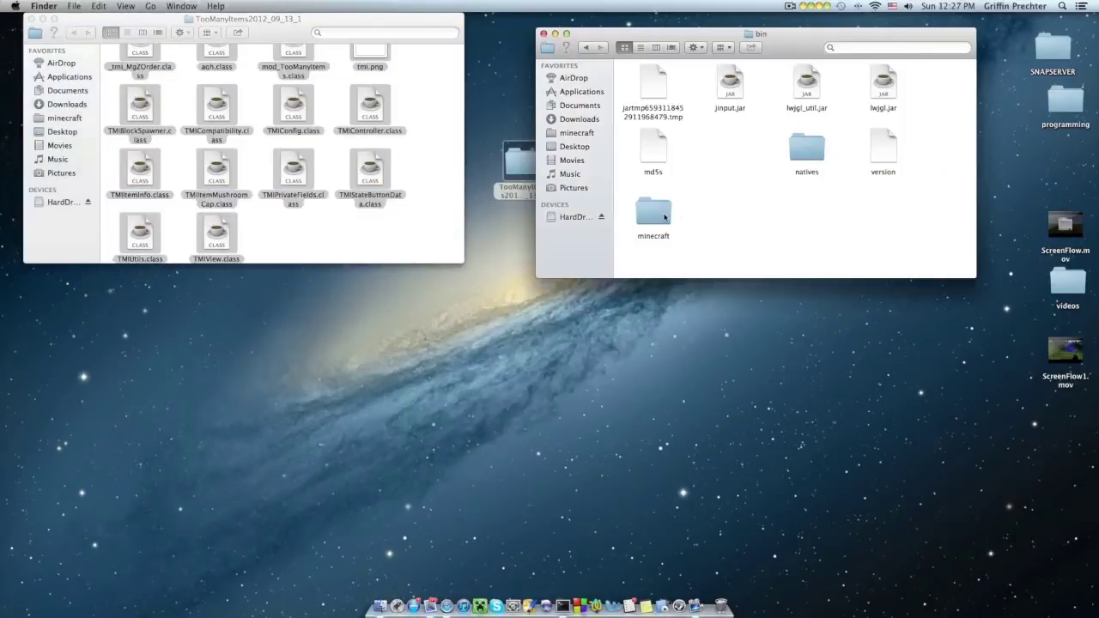
{"action": "right_click", "coordinate": [668, 213]}
{"action": "left_click", "coordinate": [700, 349]}
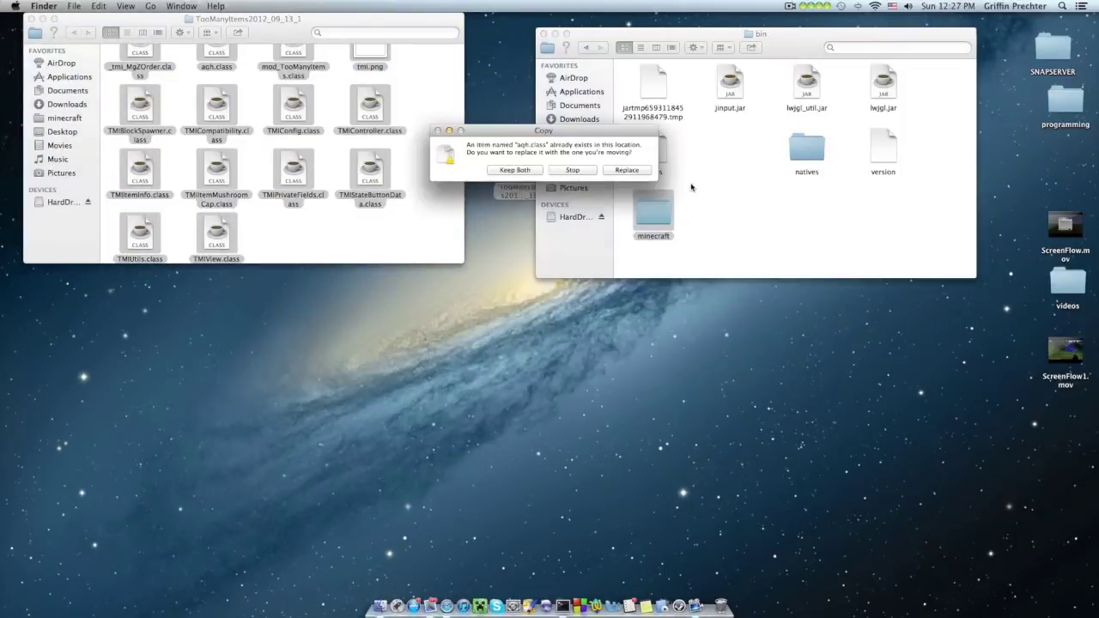
{"action": "left_click", "coordinate": [648, 172]}
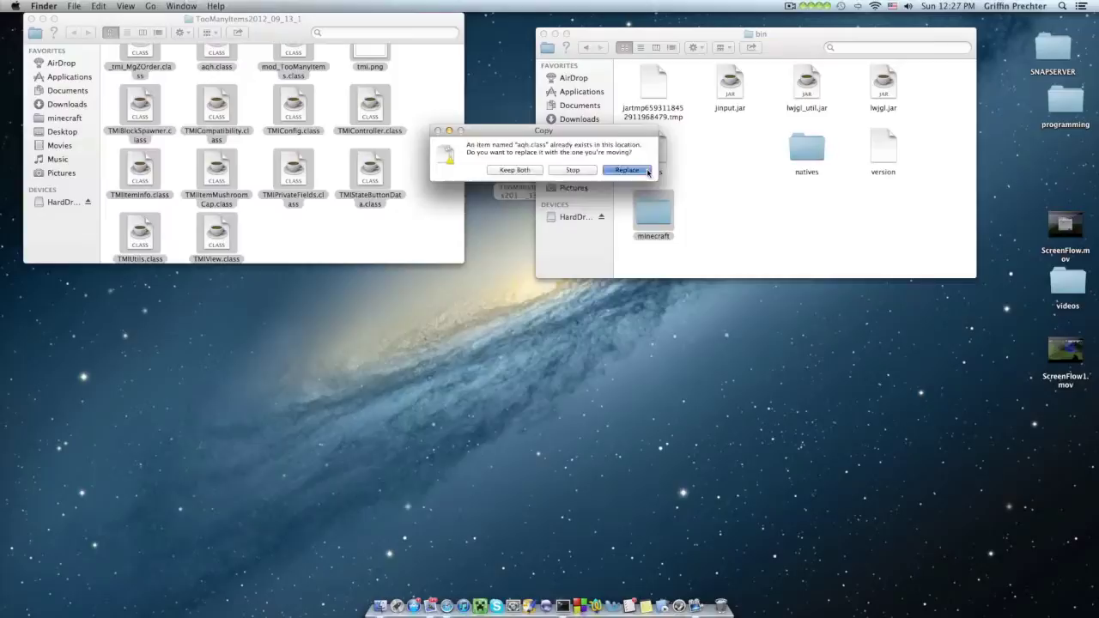
Rename the extracted minecraft folder to minecraft.jar, accept the added extension, and place it between md5s and natives in the bin folder.
{"action": "right_click", "coordinate": [653, 219]}
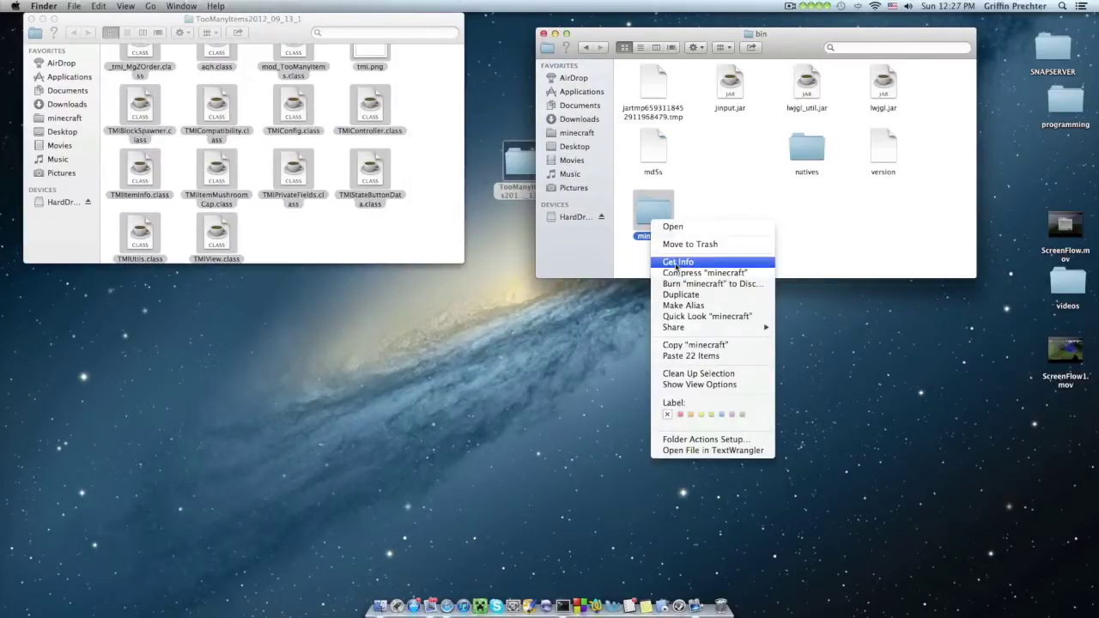
{"action": "left_click", "coordinate": [677, 263]}
{"action": "left_click", "coordinate": [90, 268]}
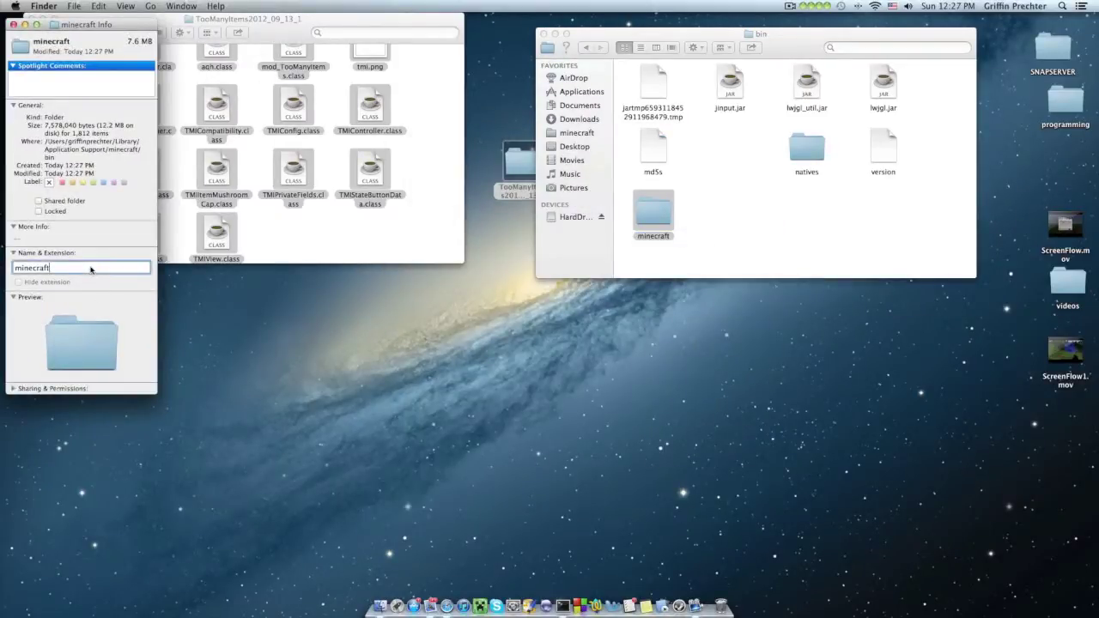
{"action": "type", "text": ".jar"}
{"action": "left_click", "coordinate": [13, 24]}
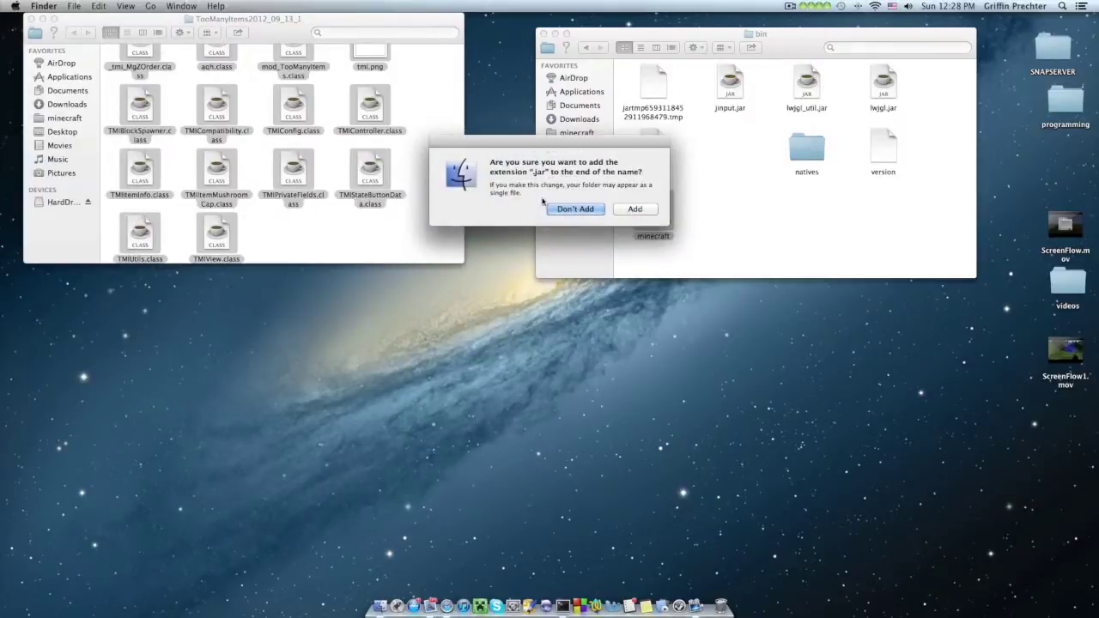
{"action": "left_click", "coordinate": [635, 209]}
{"action": "left_click_drag", "start_coordinate": [645, 212], "coordinate": [722, 151]}
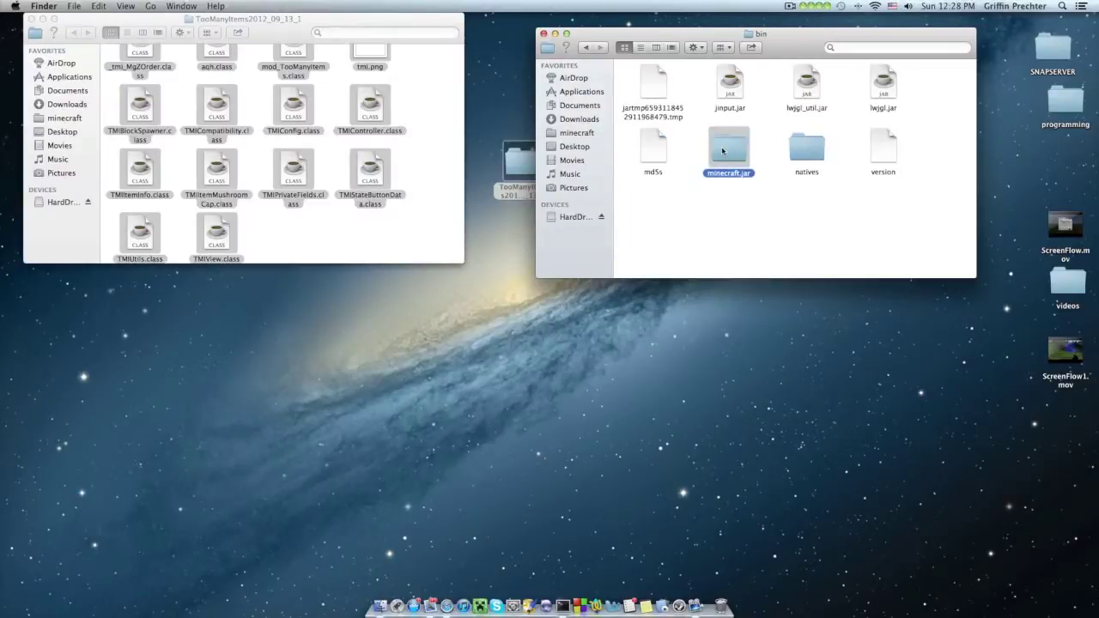
{"action": "left_click", "coordinate": [712, 131]}
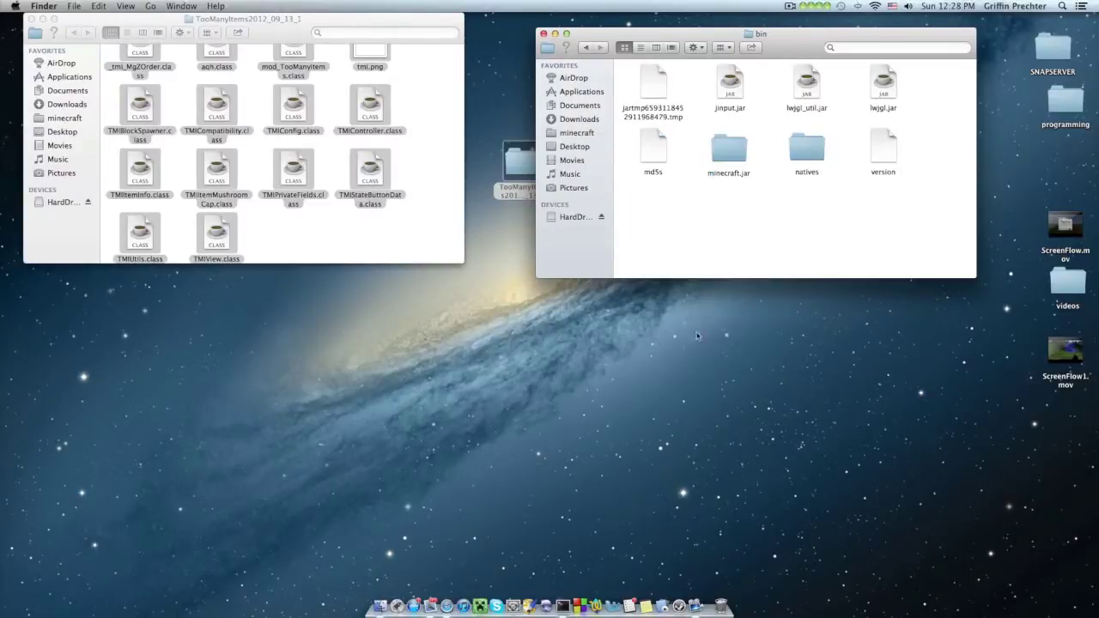
Launch Minecraft and log in with the remembered account credentials.
{"action": "right_click", "coordinate": [492, 608]}
{"action": "left_click", "coordinate": [507, 577]}
{"action": "left_click", "coordinate": [480, 606]}
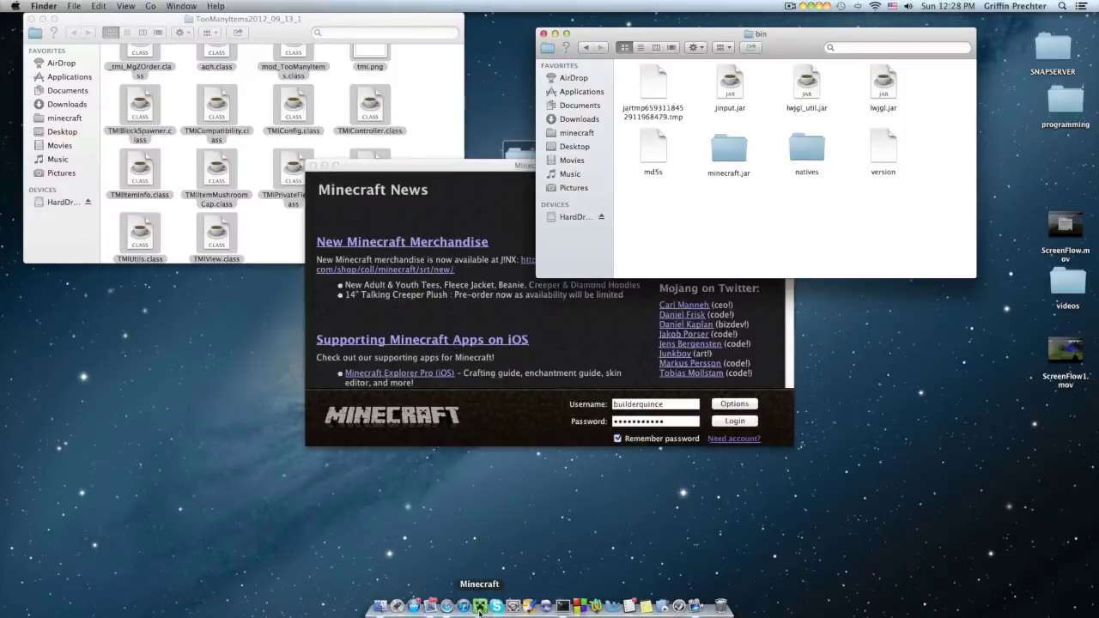
{"action": "left_click", "coordinate": [722, 421]}
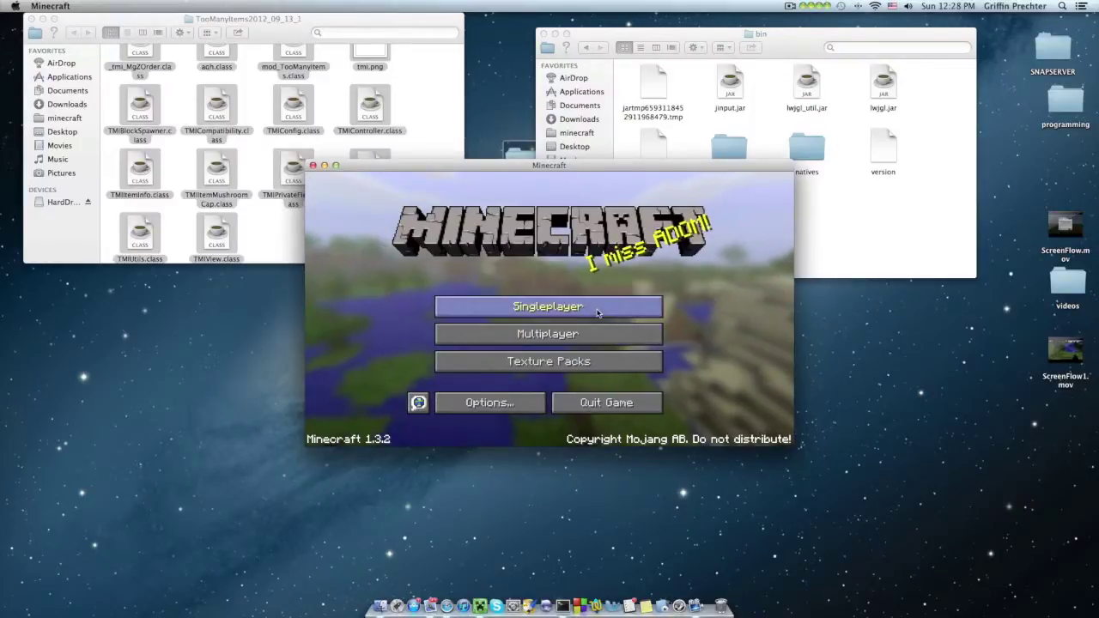
Create and enter a new singleplayer world with the default settings.
{"action": "left_click", "coordinate": [598, 312]}
{"action": "left_click", "coordinate": [601, 403]}
{"action": "left_click", "coordinate": [515, 427]}
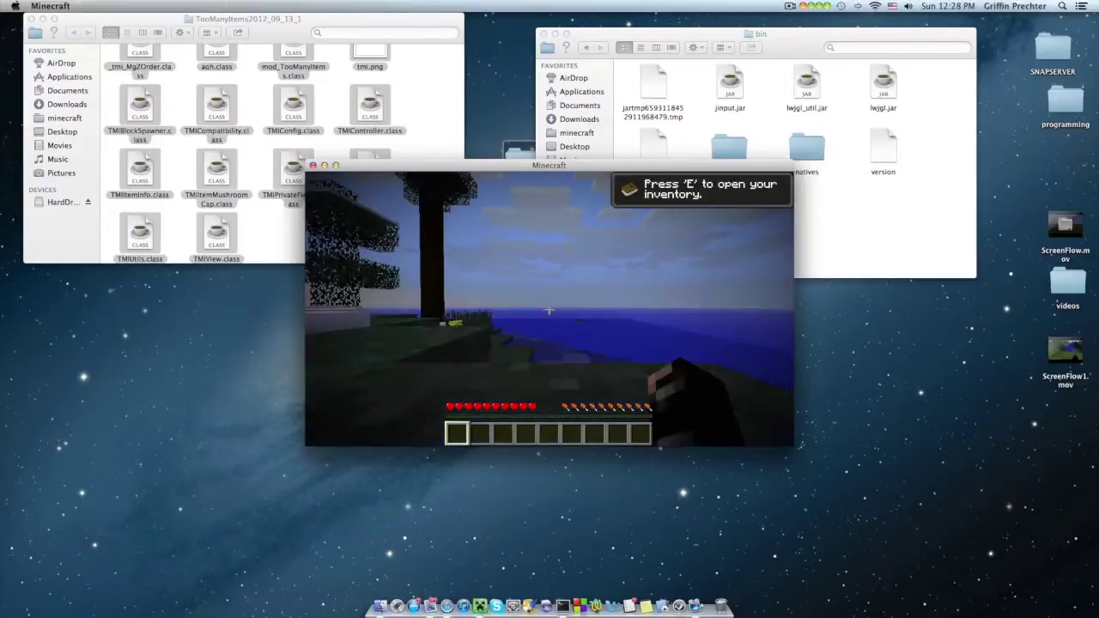
Open the inventory and browse the TooManyItems item list backwards to page 2.
{"action": "key", "text": "e"}
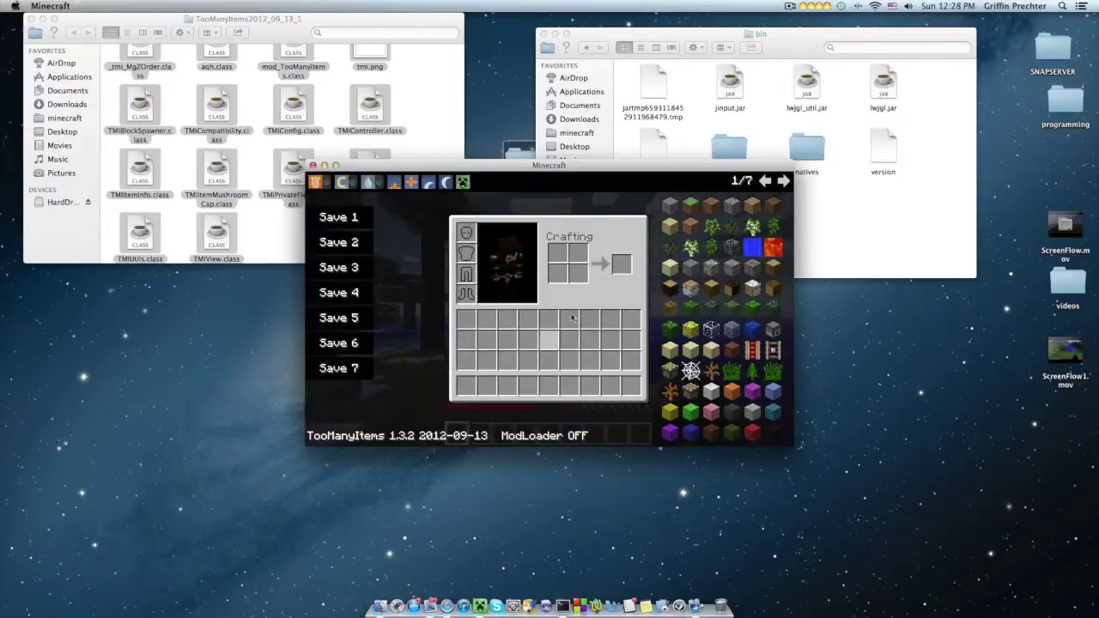
{"action": "left_click", "coordinate": [765, 181]}
{"action": "left_click", "coordinate": [765, 181]}
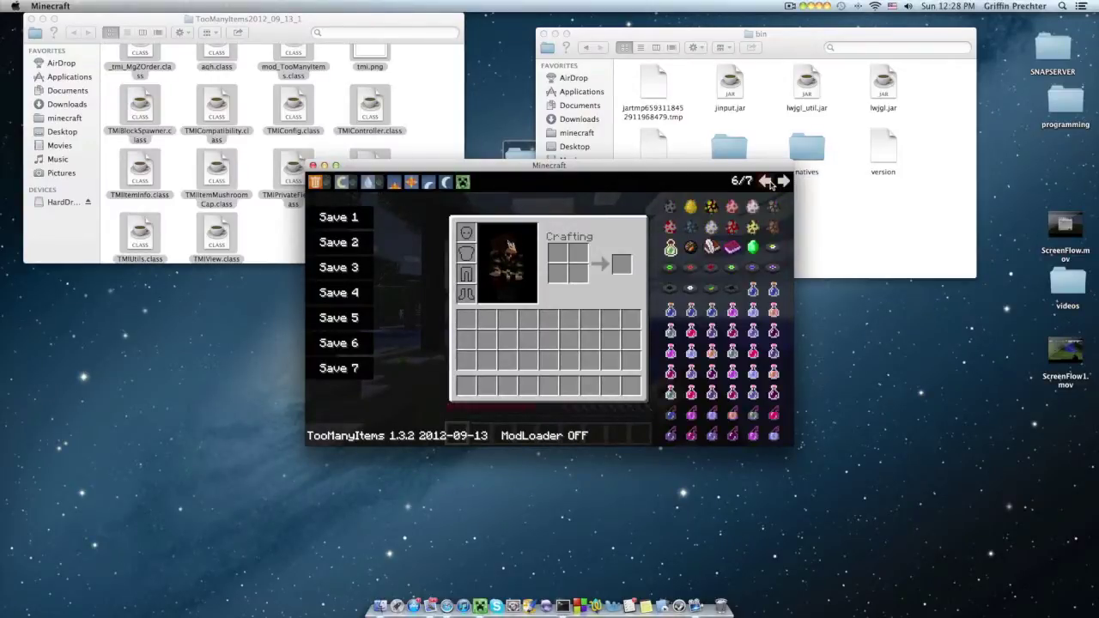
{"action": "left_click", "coordinate": [767, 182]}
{"action": "left_click", "coordinate": [767, 181]}
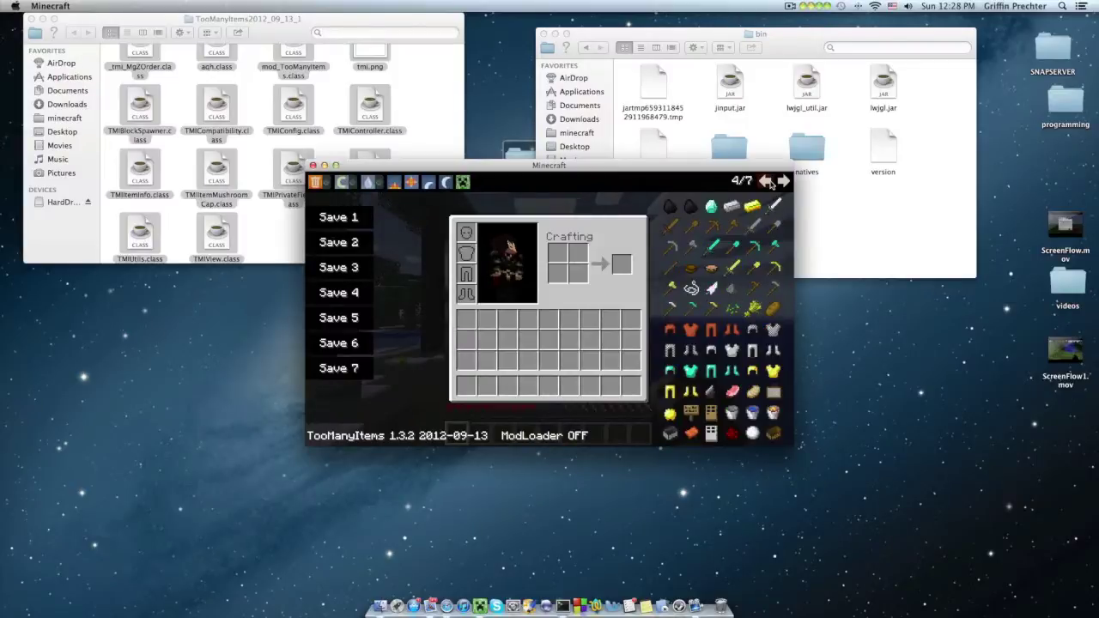
{"action": "left_click", "coordinate": [767, 181]}
{"action": "left_click", "coordinate": [767, 181]}
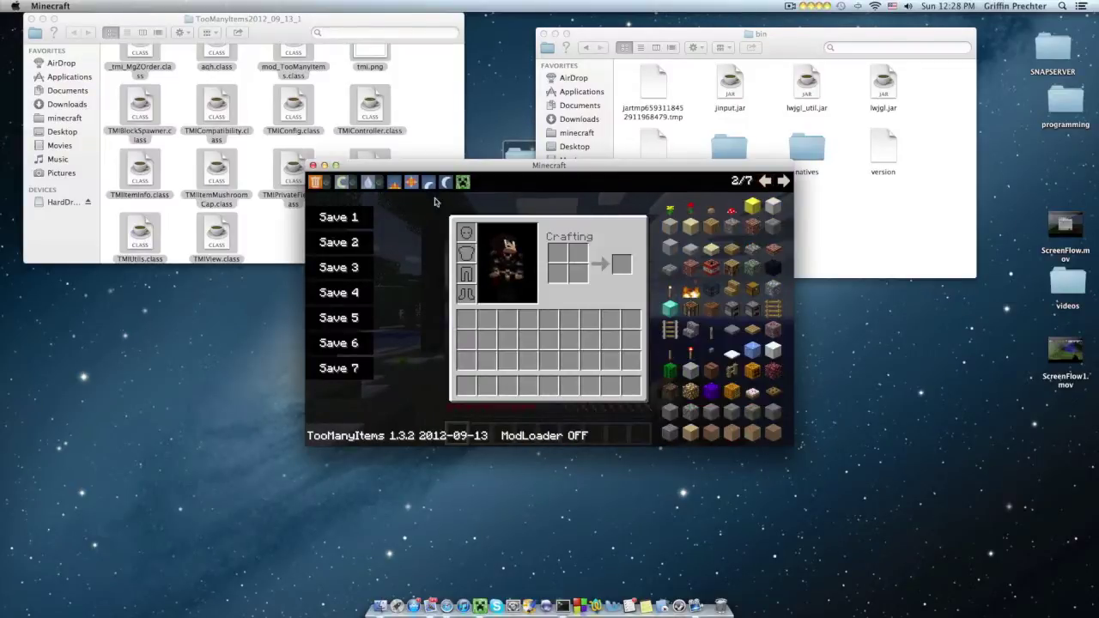